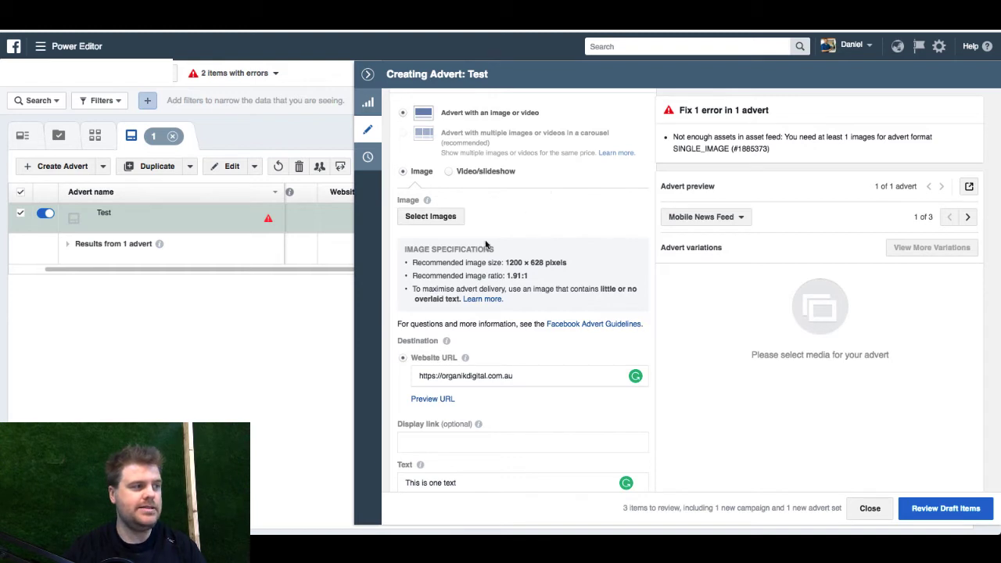
Step: Leave the advert editor and open the Test advert set for editing
click(367, 76)
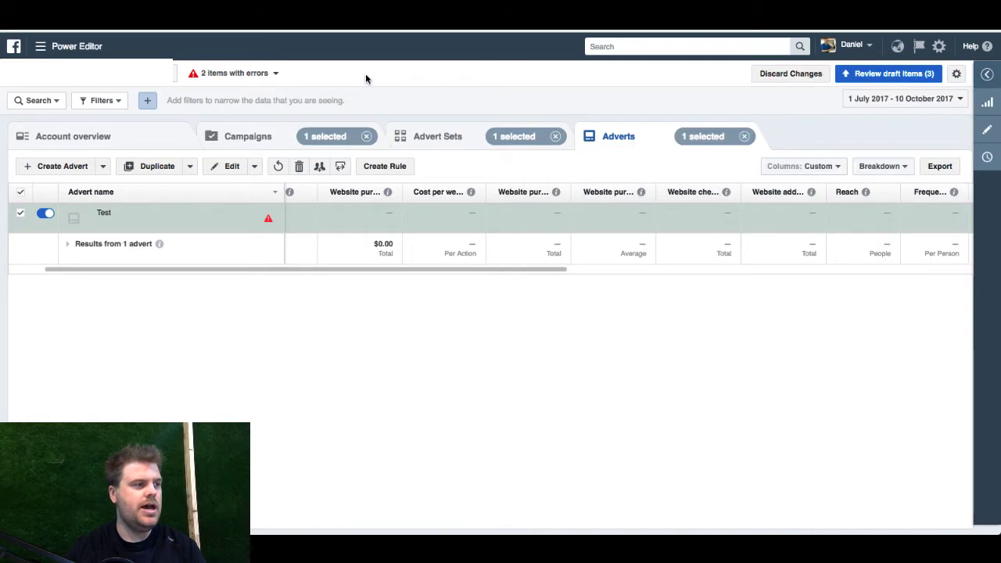
click(428, 138)
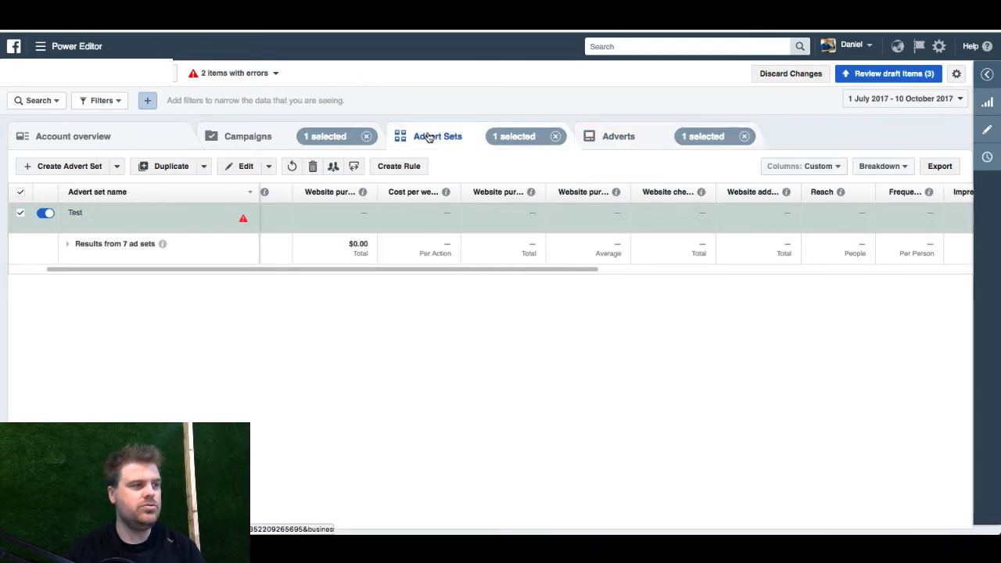
mouse_move(144, 223)
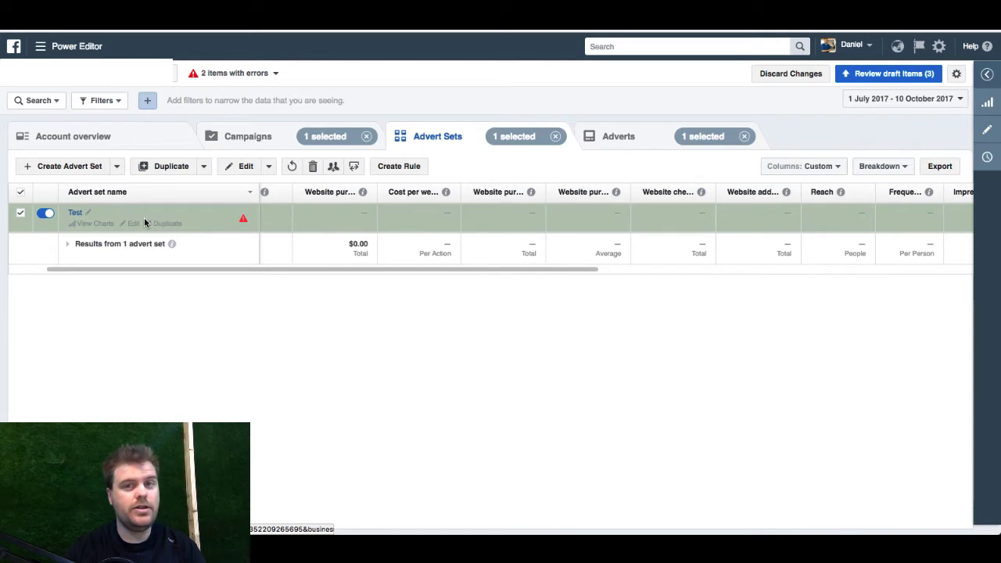
click(235, 167)
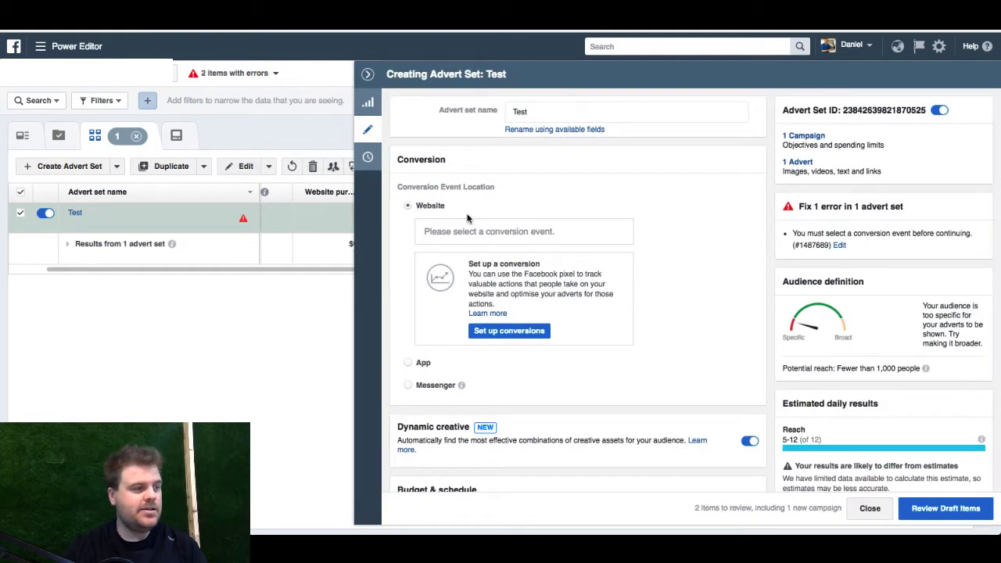
Step: Turn dynamic creative off for the Test advert set and back on, accepting the settings changes both times
scroll(400, 273, down, 5)
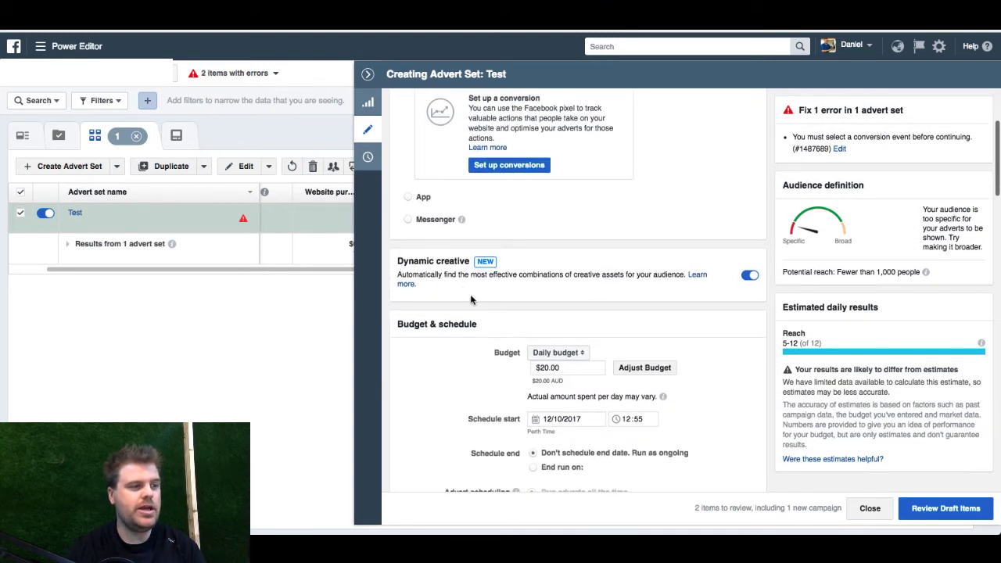
click(750, 275)
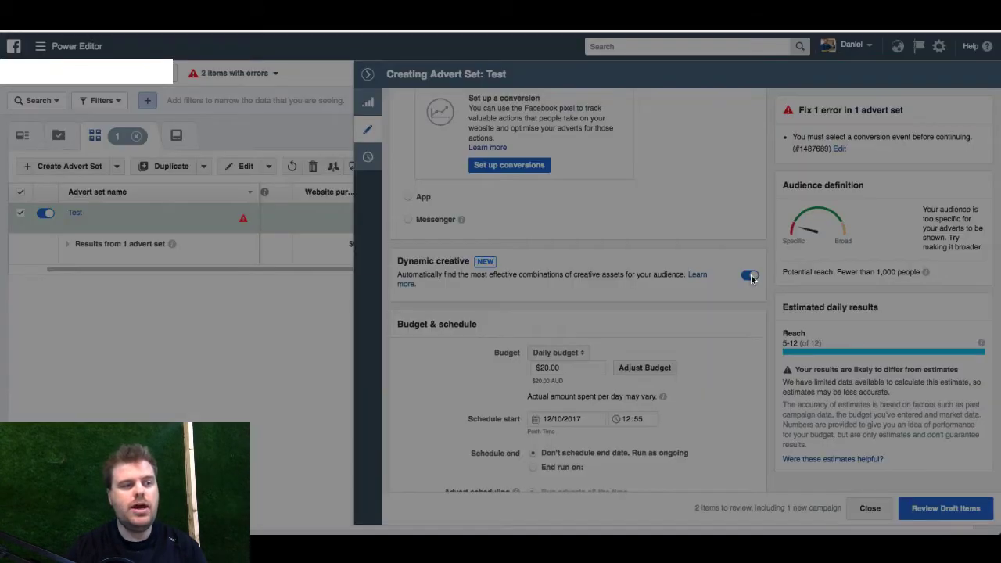
click(651, 261)
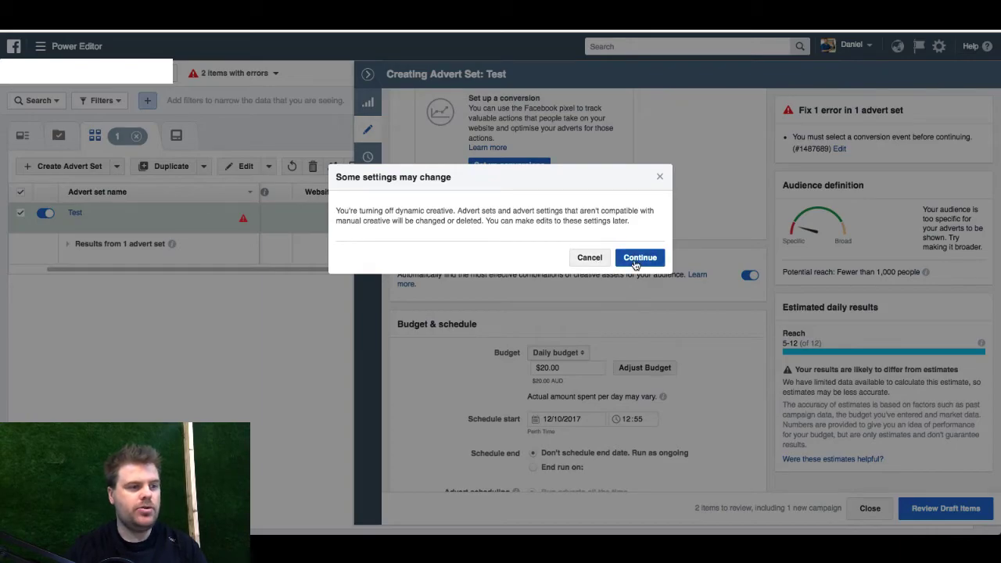
click(636, 264)
click(752, 276)
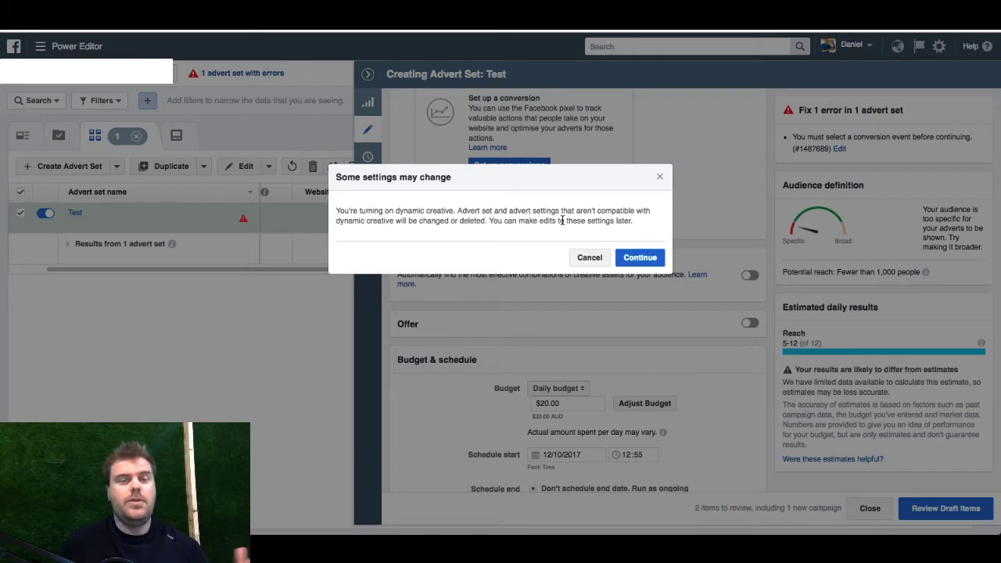
click(640, 258)
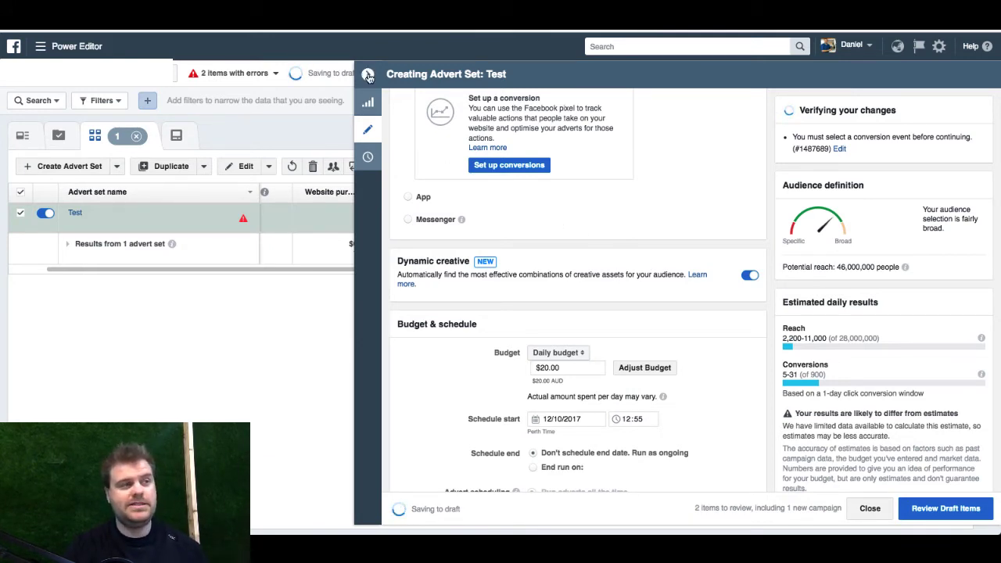
Step: Close the advert set editor and open the Test advert for editing
click(368, 75)
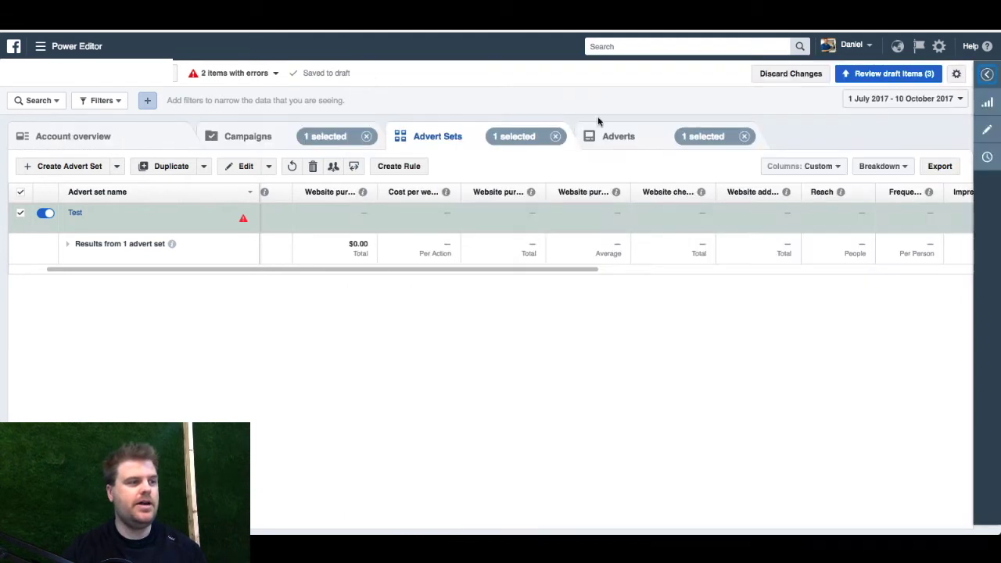
click(666, 136)
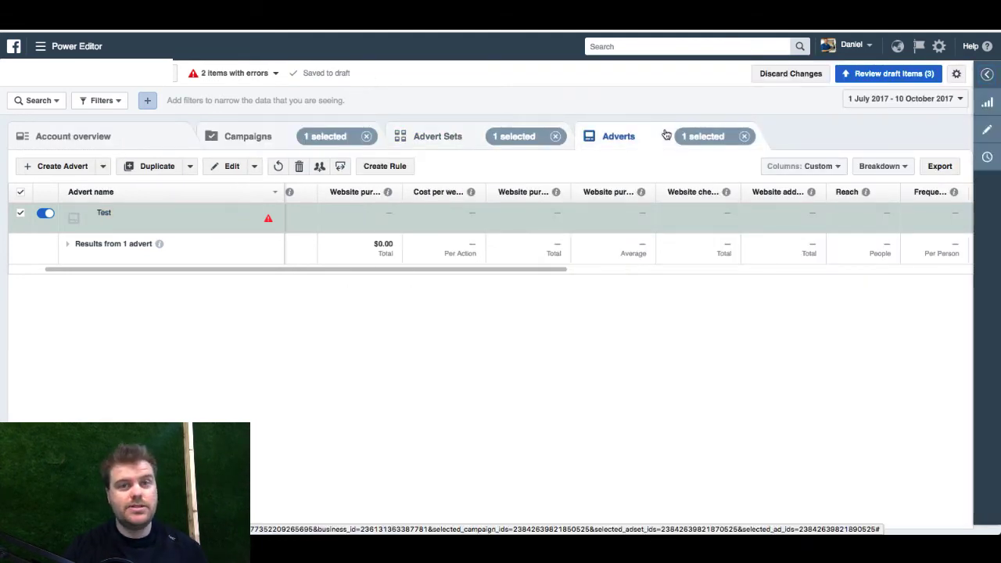
mouse_move(193, 227)
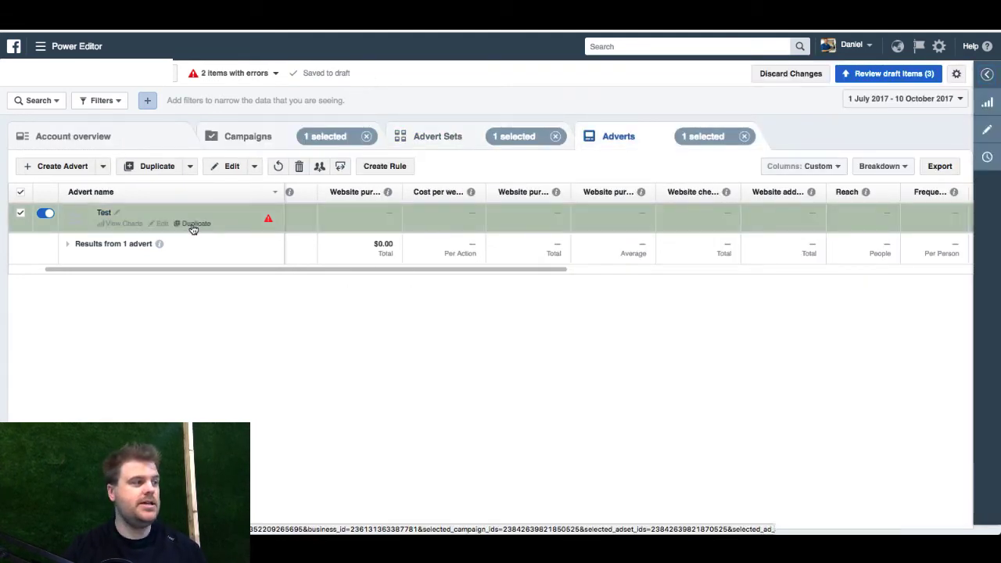
click(224, 173)
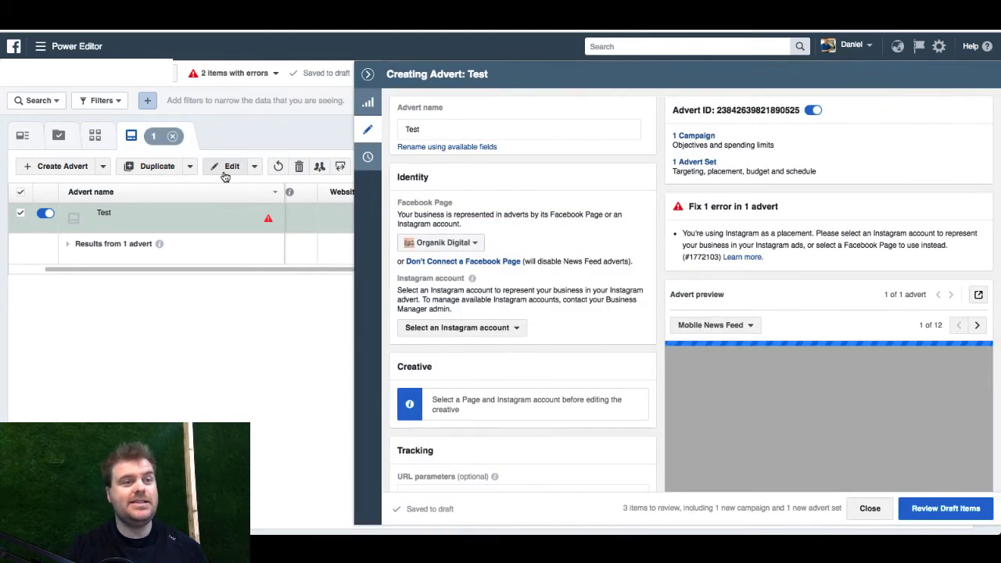
Step: Add the customer relationship, ad reporting, best advertising blogs and physical businesses images from the image library to the advert
scroll(580, 287, down, 2)
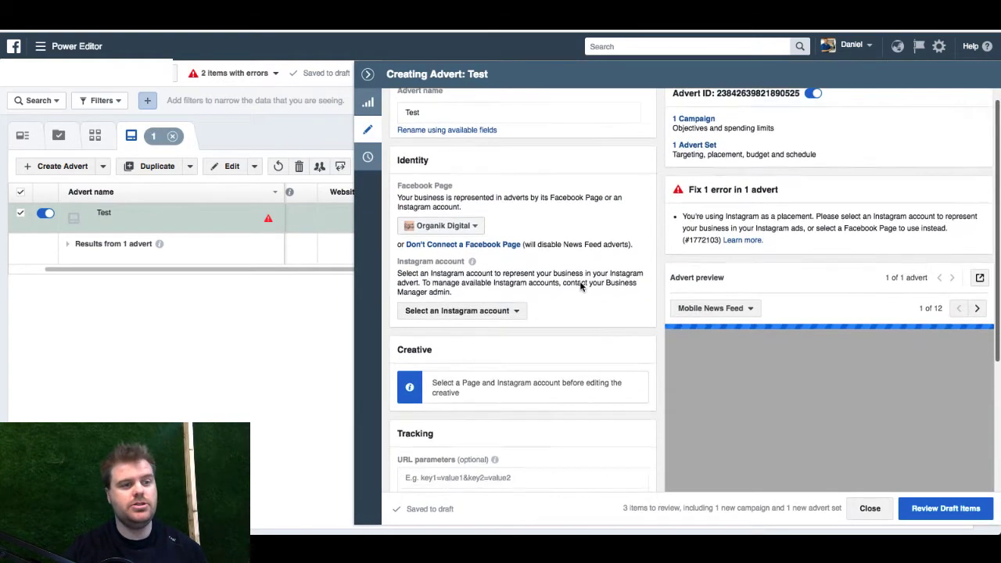
scroll(580, 287, down, 1)
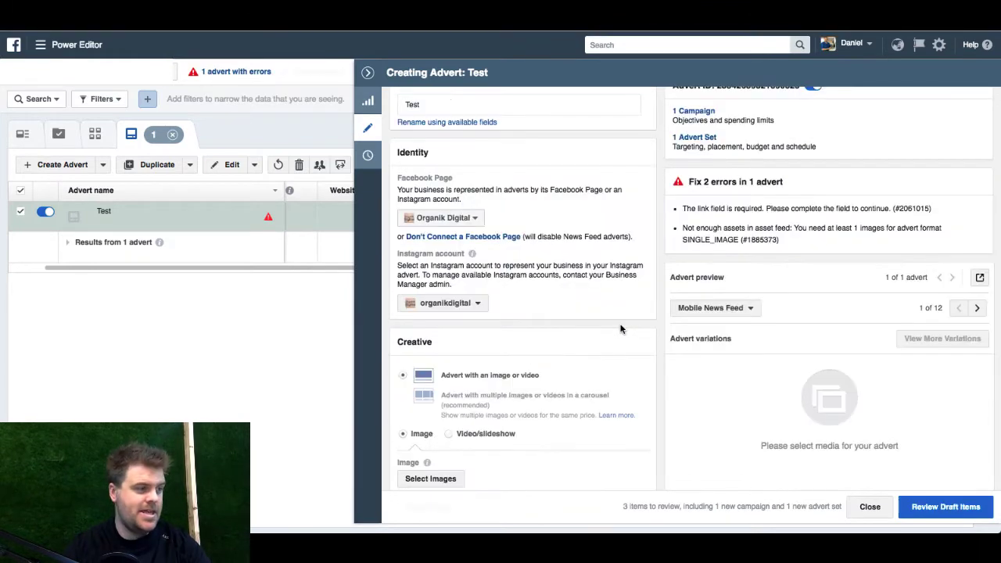
scroll(620, 329, down, 5)
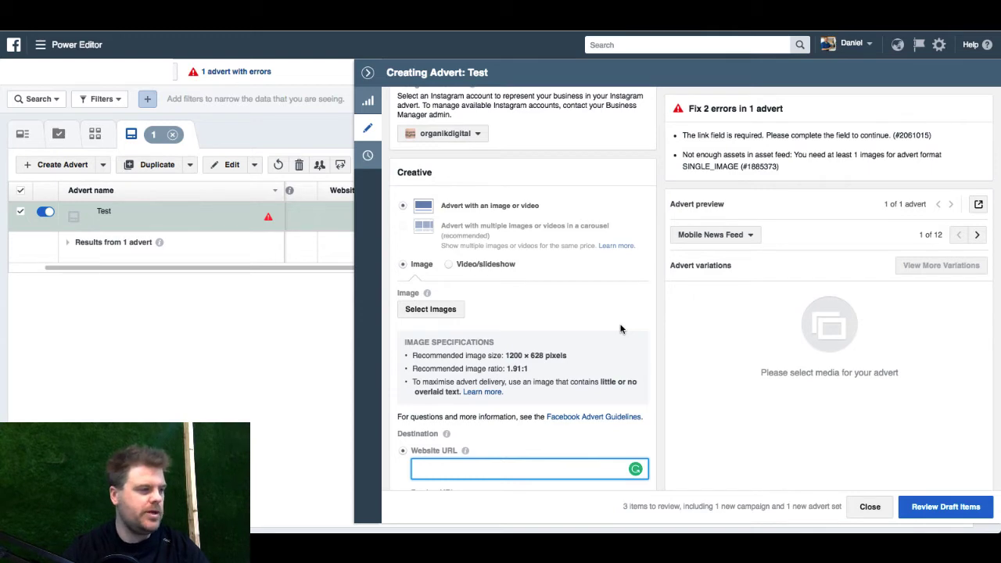
click(438, 311)
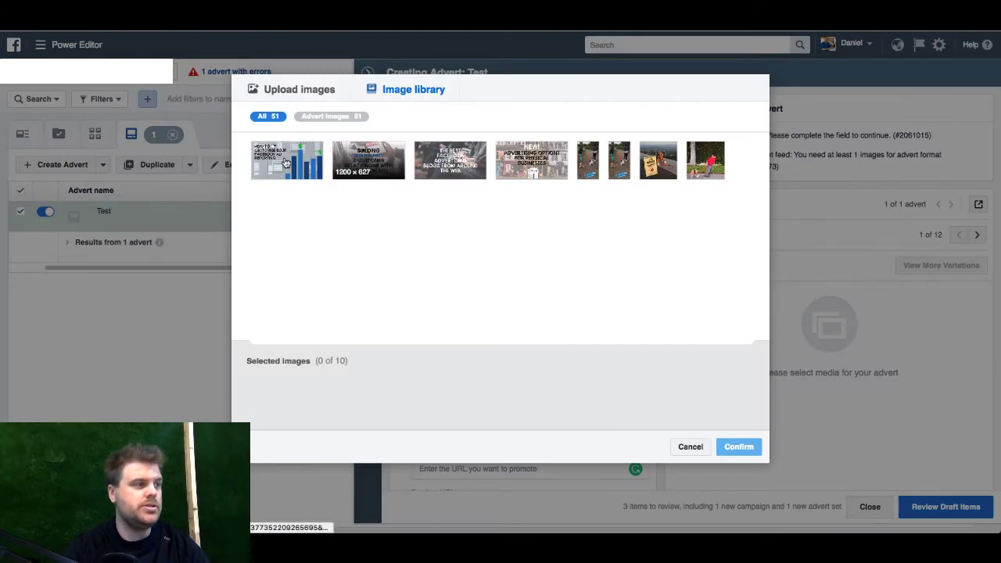
click(354, 162)
click(450, 161)
click(276, 163)
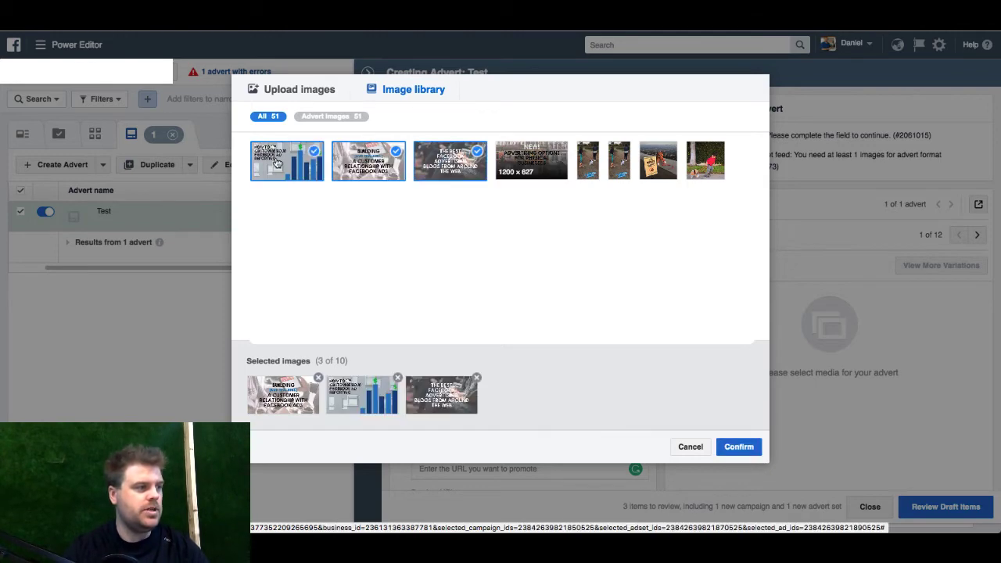
click(532, 160)
click(739, 447)
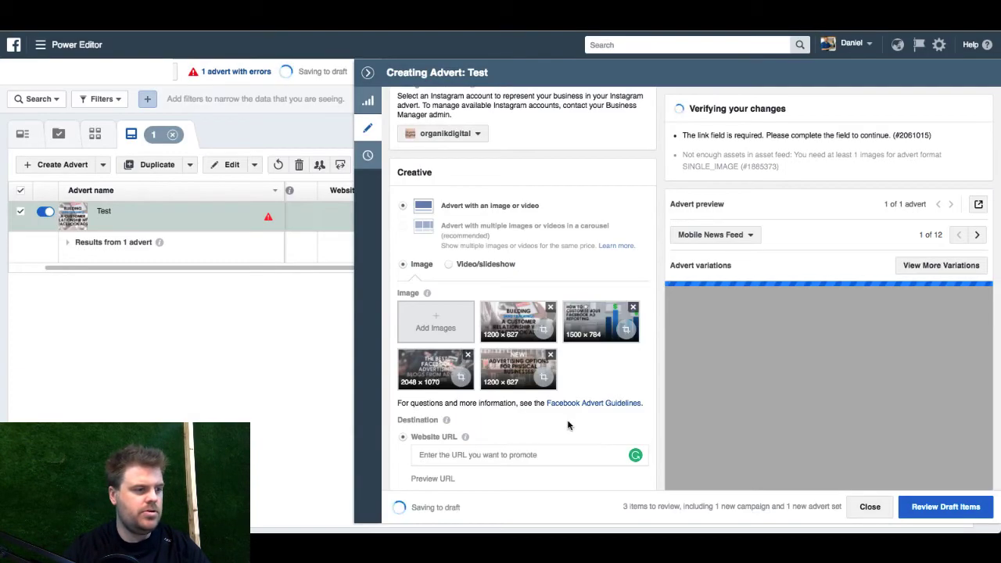
click(464, 455)
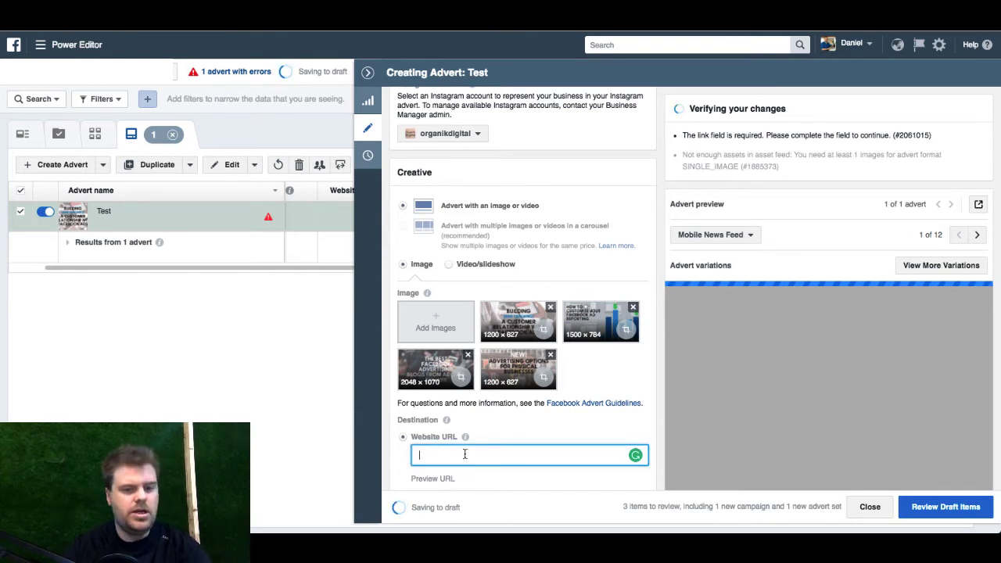
text(https://organikdigital.com.au)
Step: Add a second advert text variation reading "This is test 2"
scroll(465, 454, down, 1)
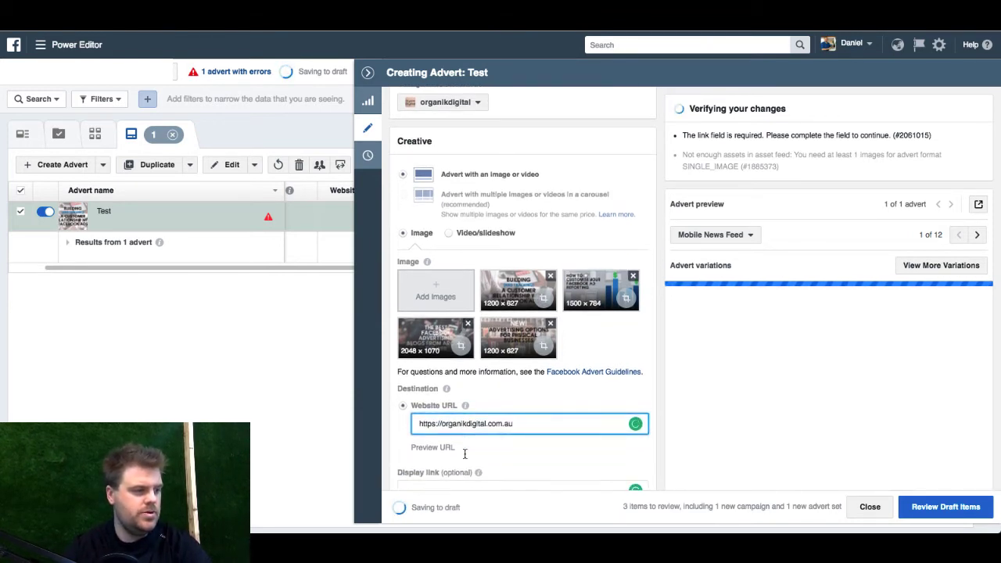
scroll(465, 454, down, 3)
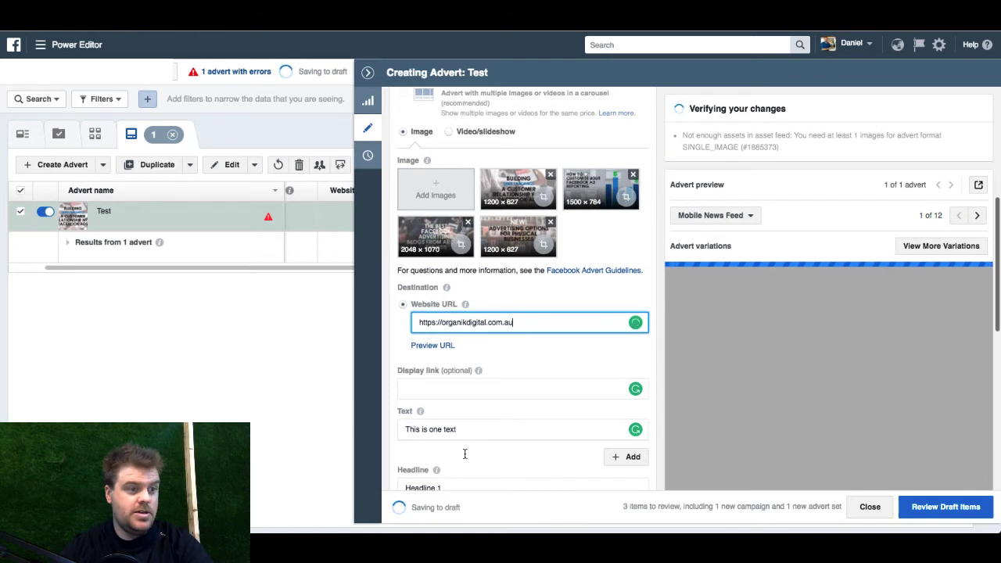
scroll(464, 455, down, 1)
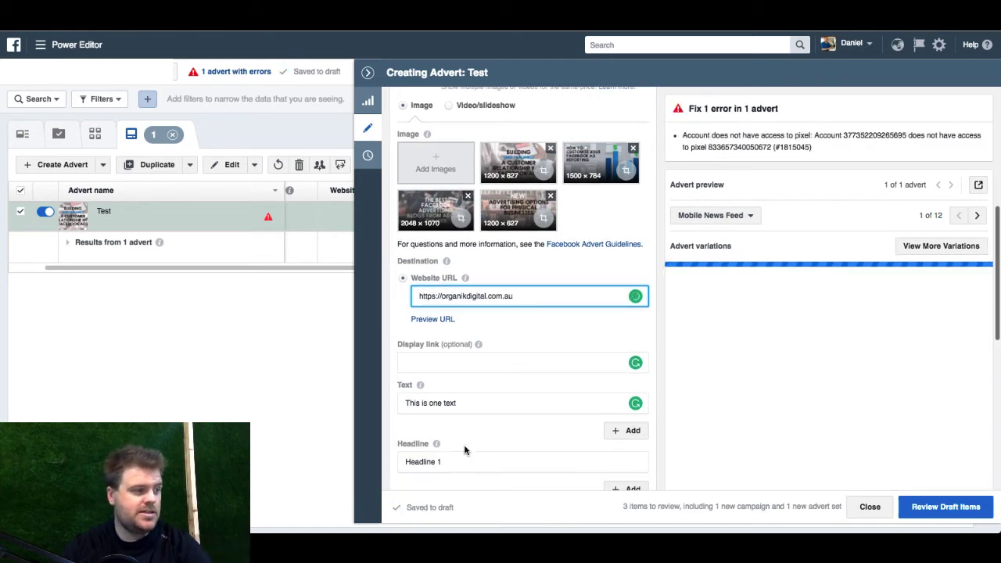
click(465, 405)
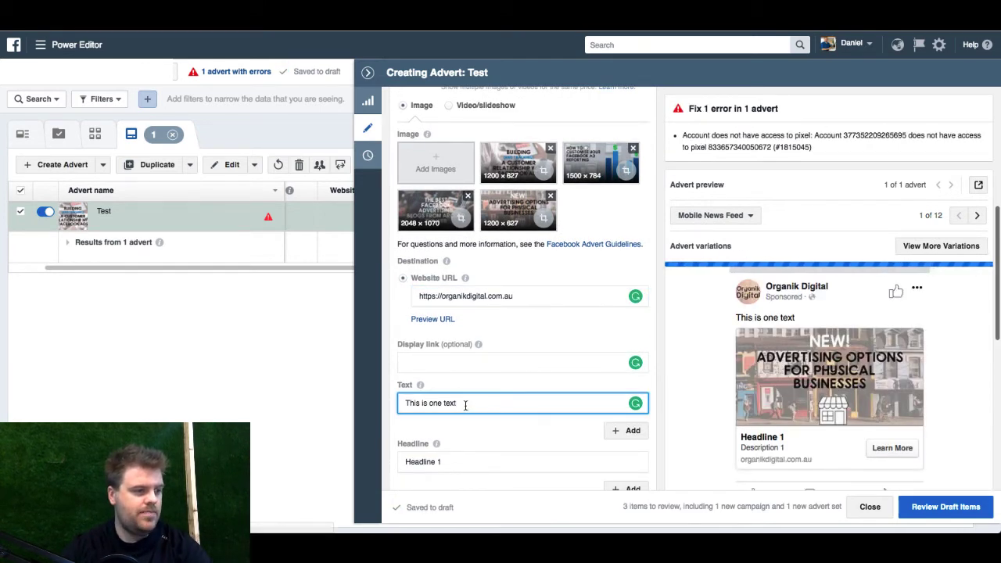
scroll(465, 405, down, 1)
scroll(465, 405, down, 1)
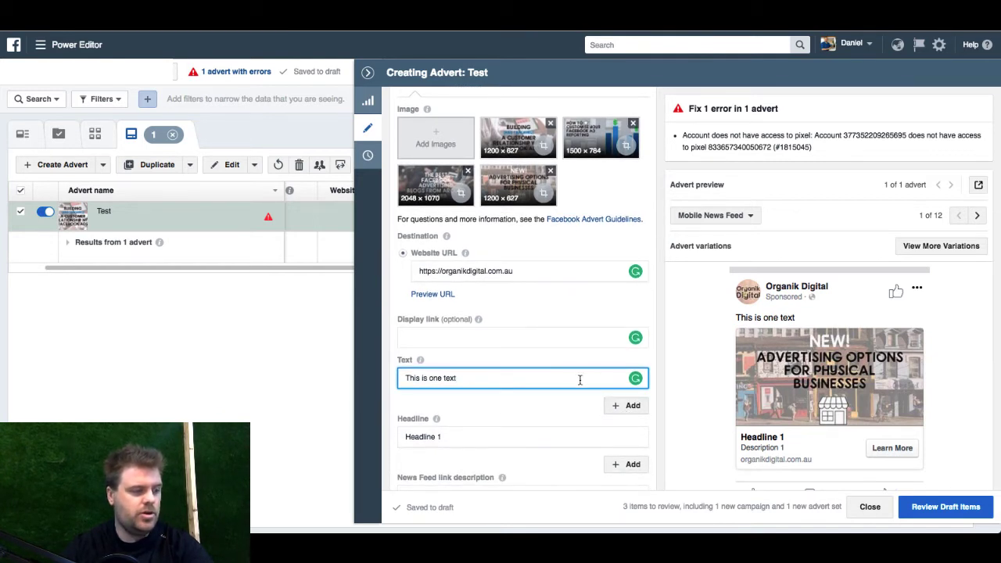
click(631, 405)
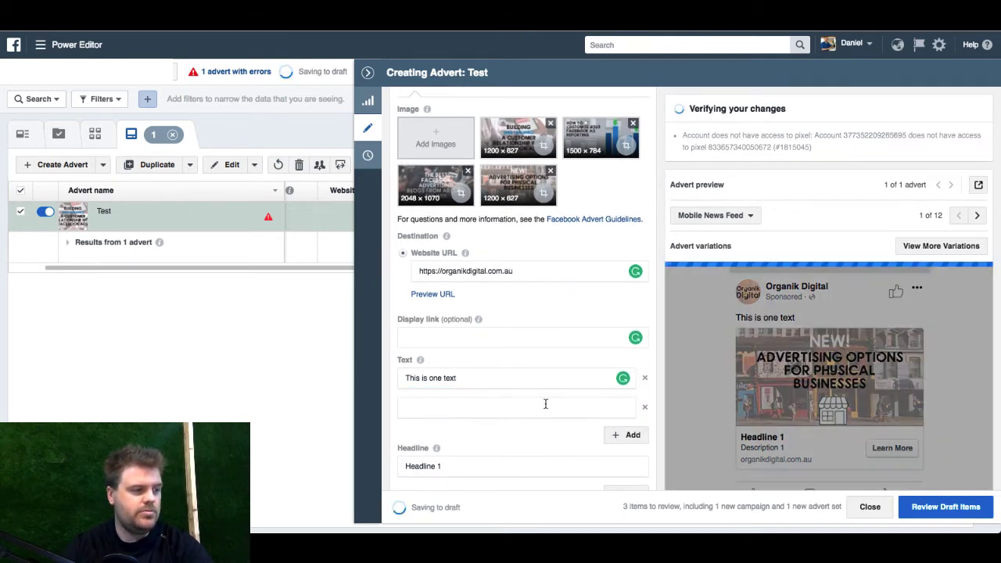
click(548, 404)
text(This is test 2)
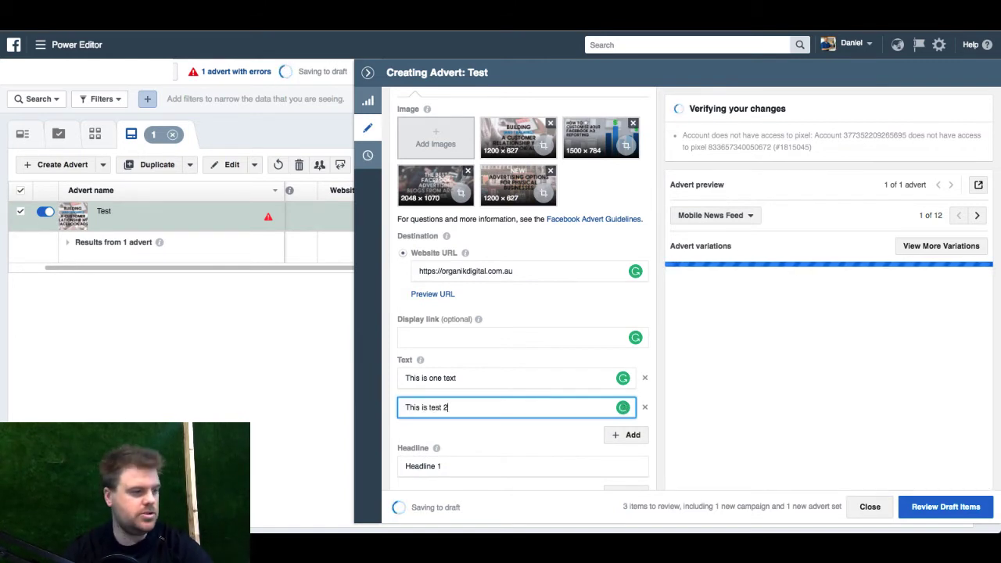
Step: Add a second headline variation reading "1234"
scroll(555, 422, down, 2)
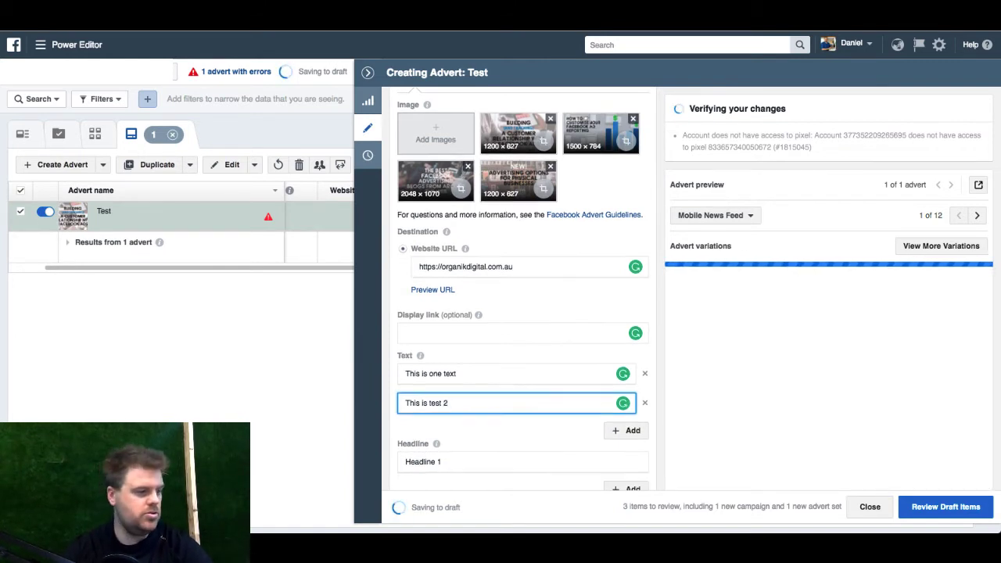
scroll(619, 469, down, 2)
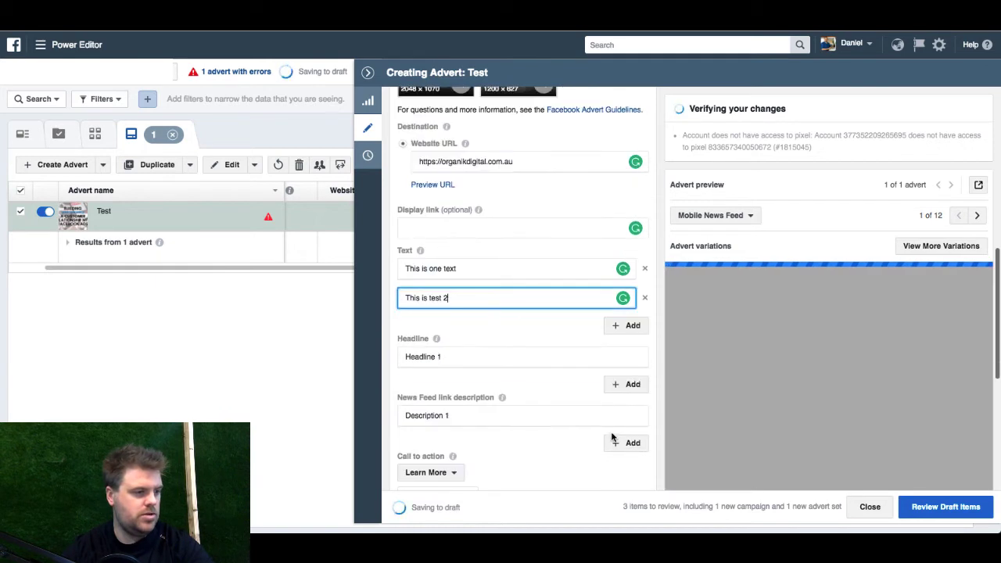
click(626, 386)
click(505, 385)
text(1234)
Step: Add a second News Feed link description reading "12345"
scroll(505, 384, down, 2)
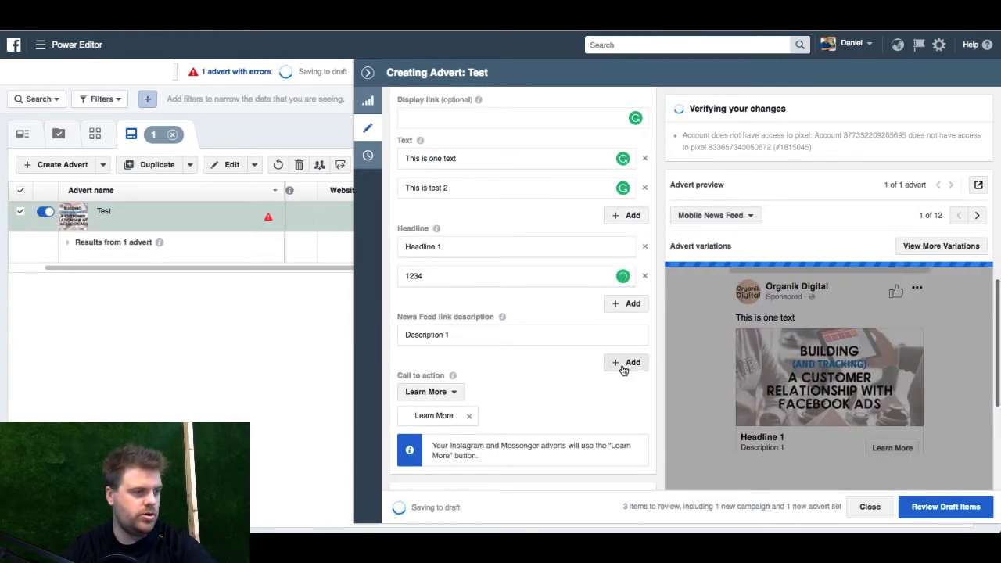
click(626, 363)
click(448, 365)
text(12345)
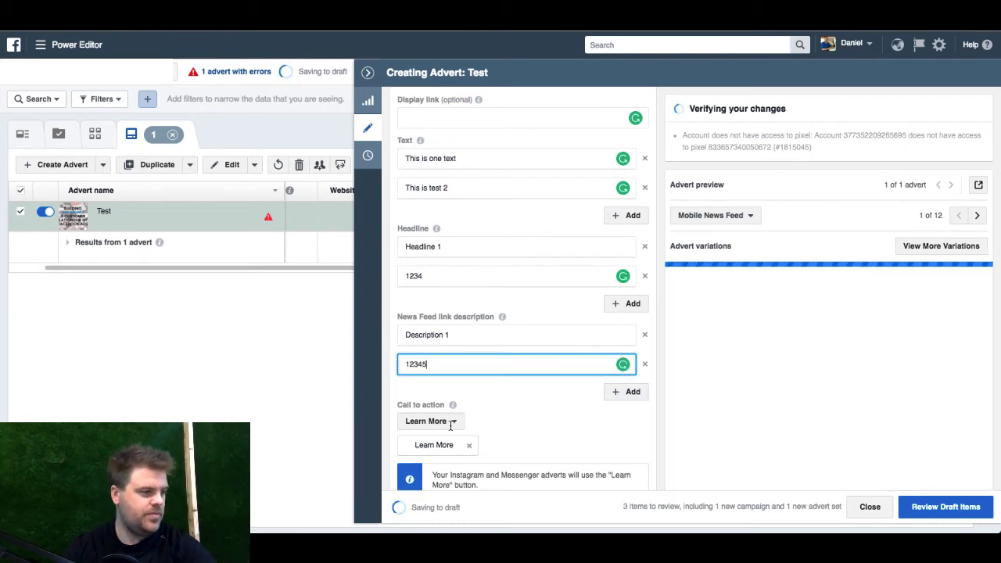
Step: Add Book Now and Download as call-to-action options alongside Learn More
click(445, 422)
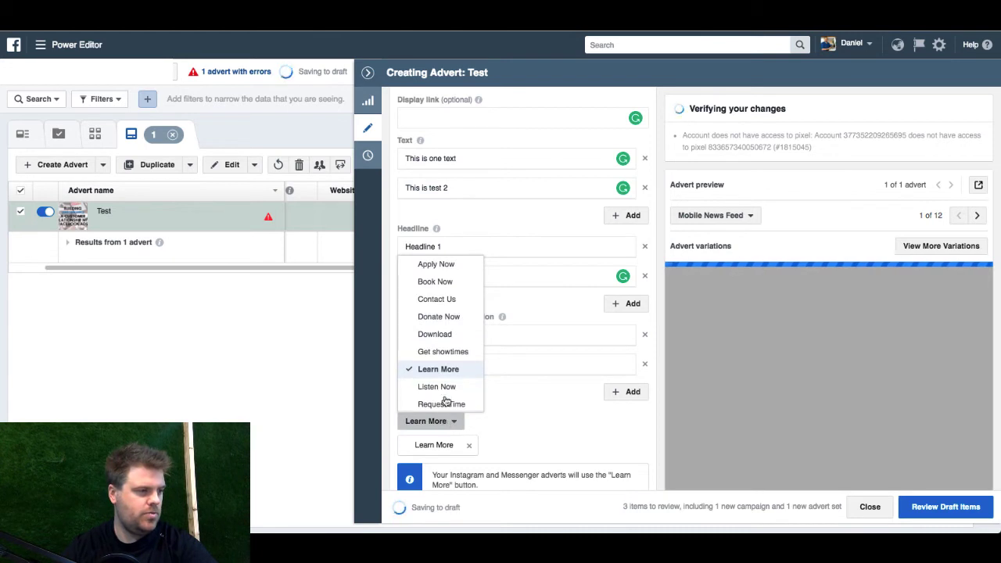
click(444, 284)
click(569, 415)
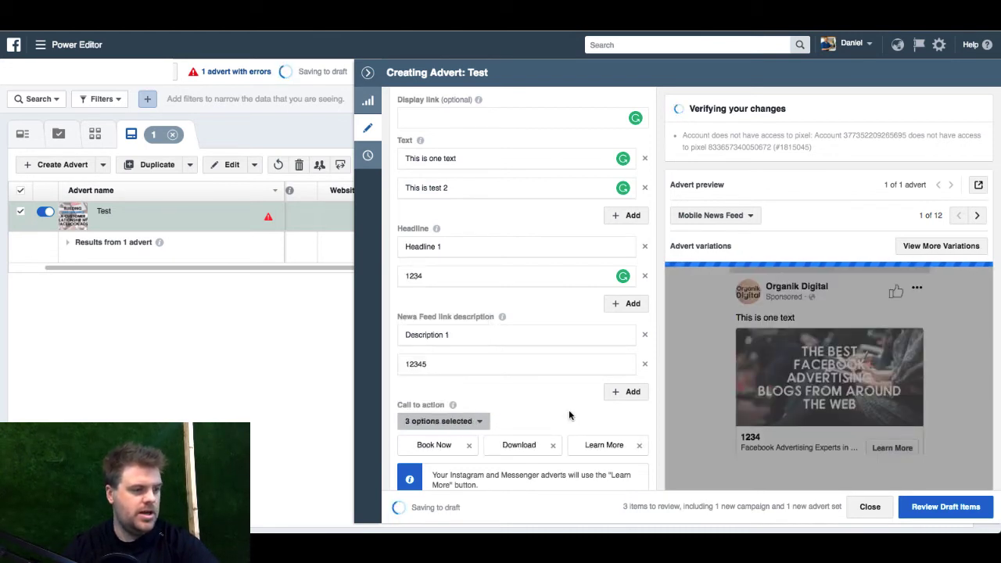
scroll(569, 415, down, 1)
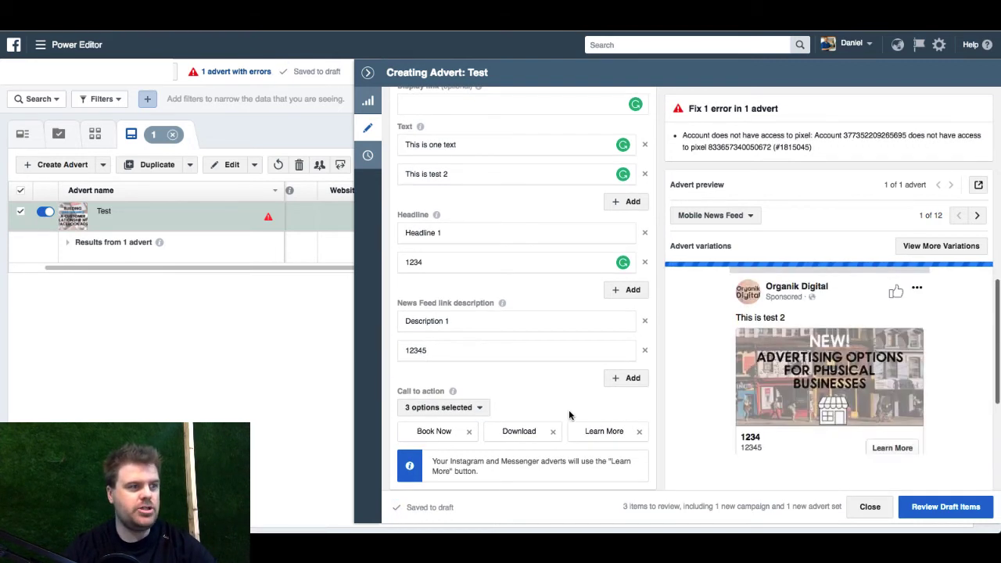
scroll(569, 416, up, 1)
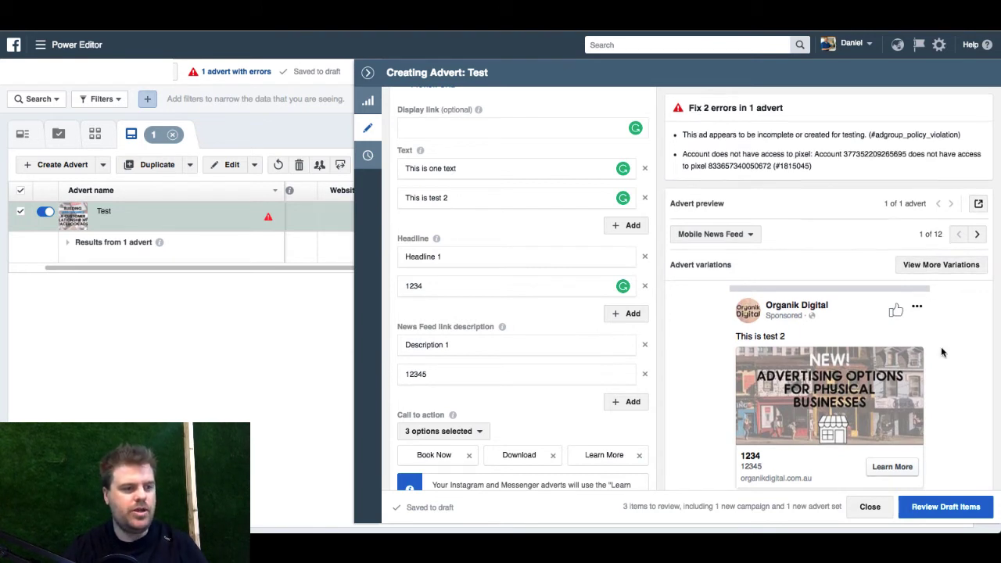
Step: Preview the advert variations with the image "Customise Columns Facebook Ads Manager.jpg"
scroll(943, 352, down, 1)
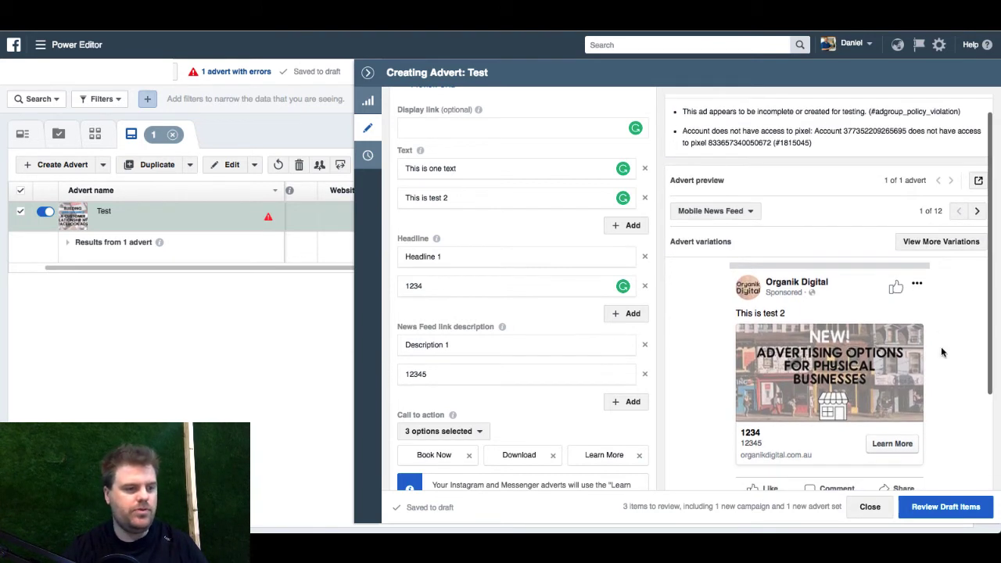
click(943, 242)
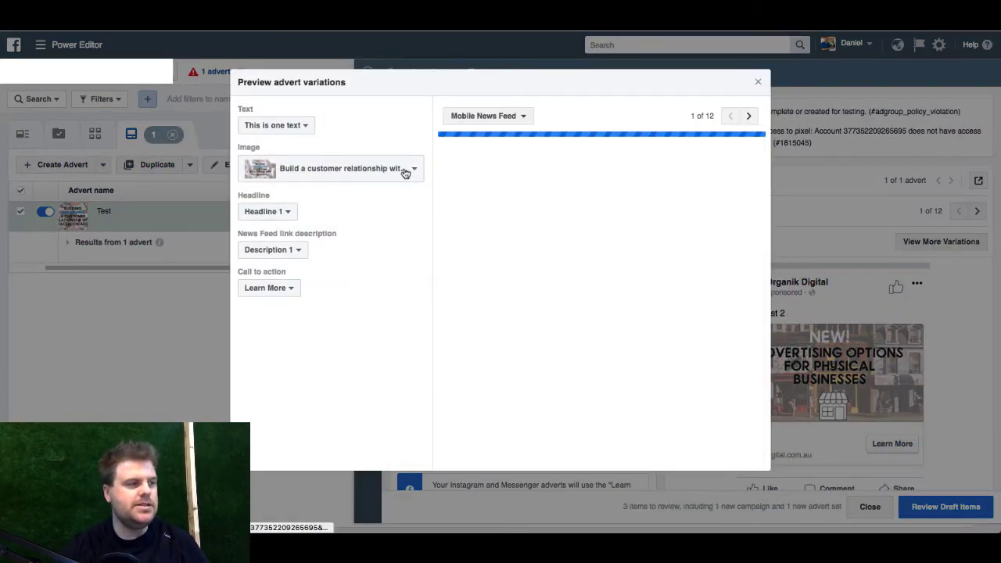
click(405, 172)
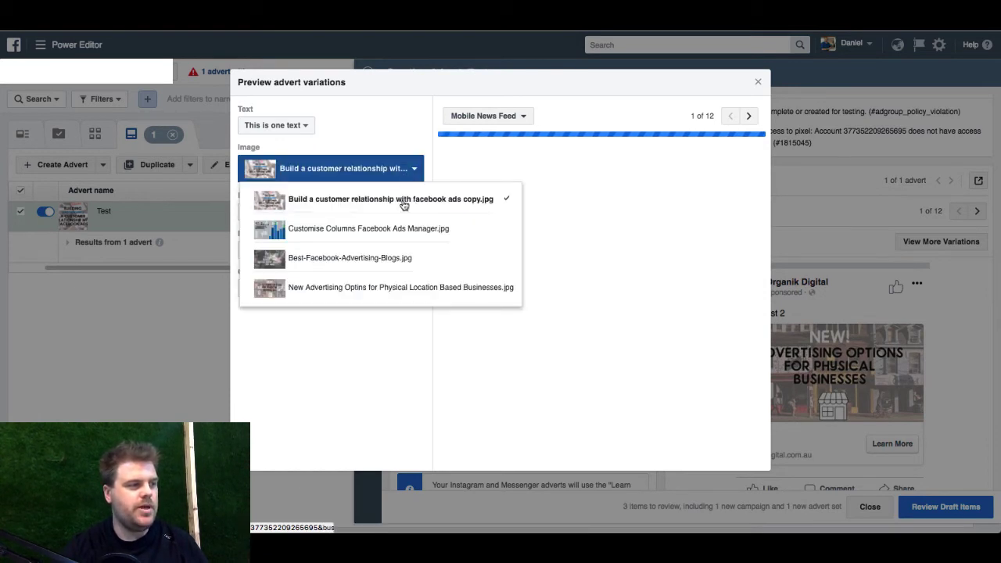
click(399, 228)
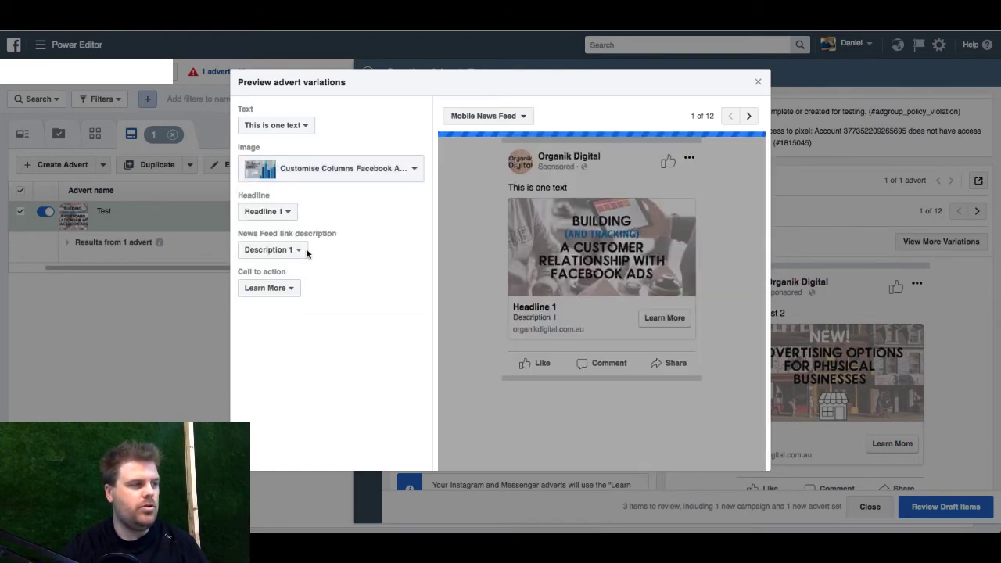
Step: Switch the previewed variation to News Feed link description "12345" and headline "1234"
click(285, 251)
click(279, 284)
click(270, 212)
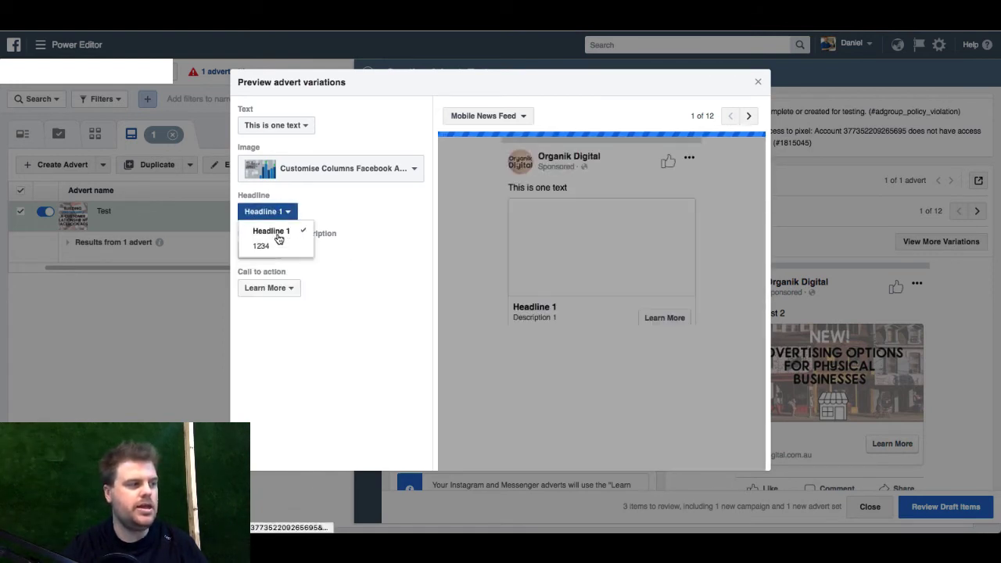
key(Return)
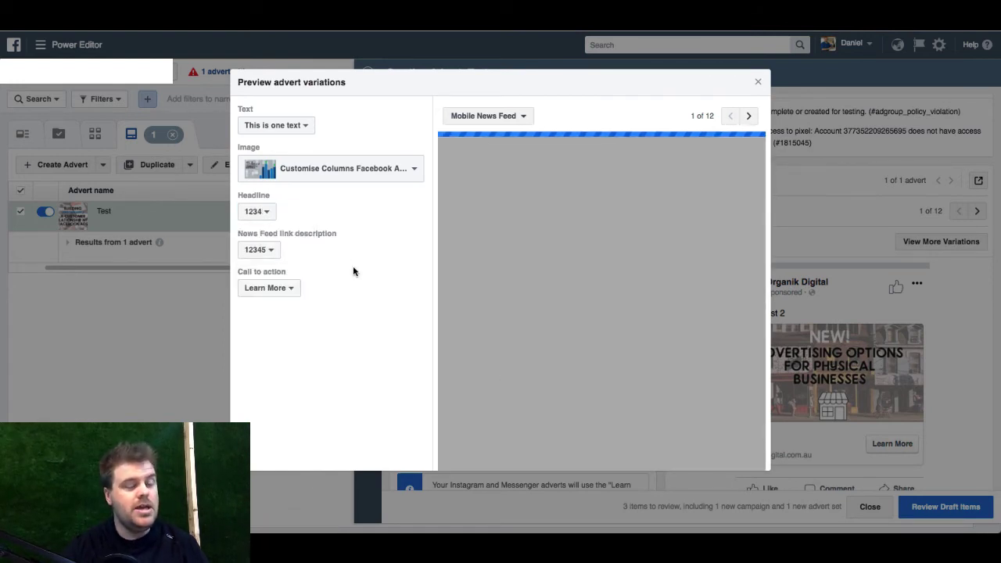